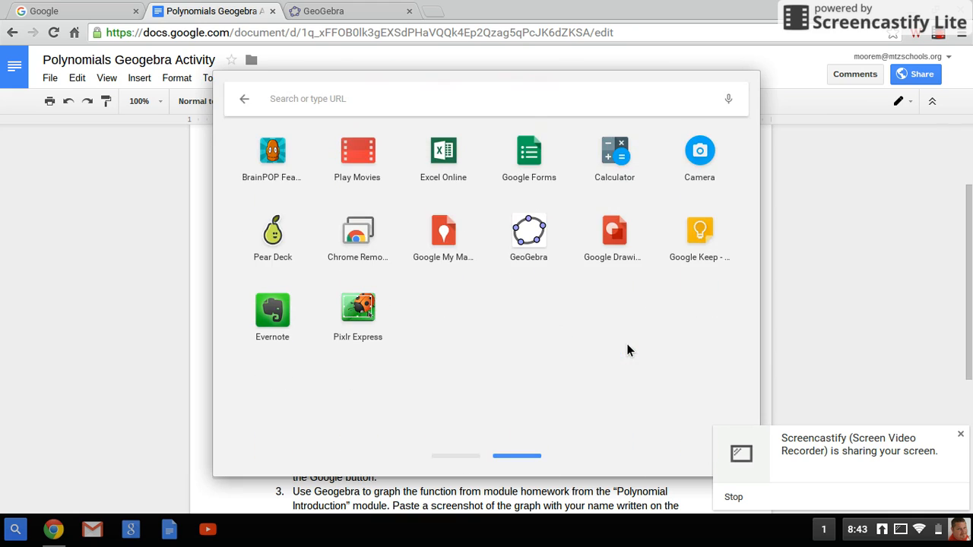
Look through the launcher's app pages for GeoGebra and switch to the already open GeoGebra page
click(462, 455)
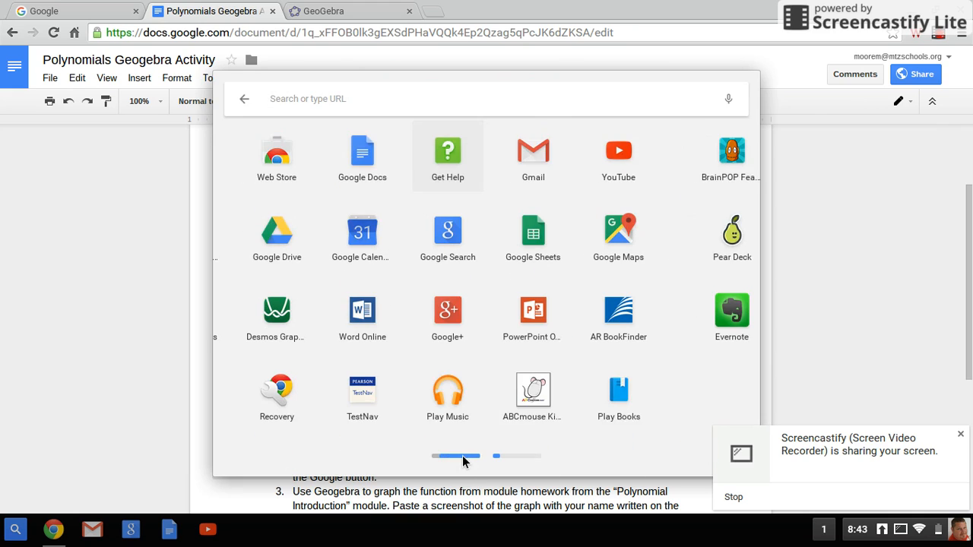
click(522, 454)
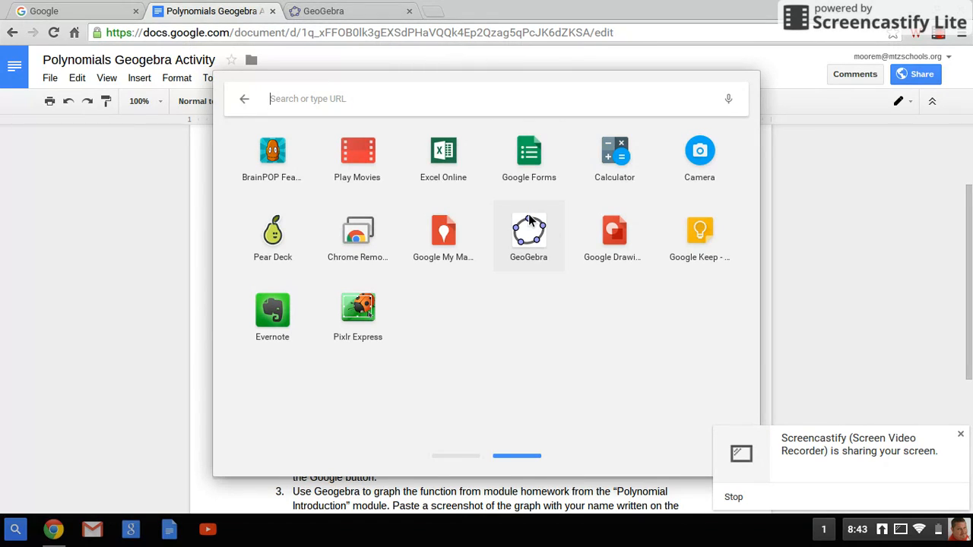
click(340, 17)
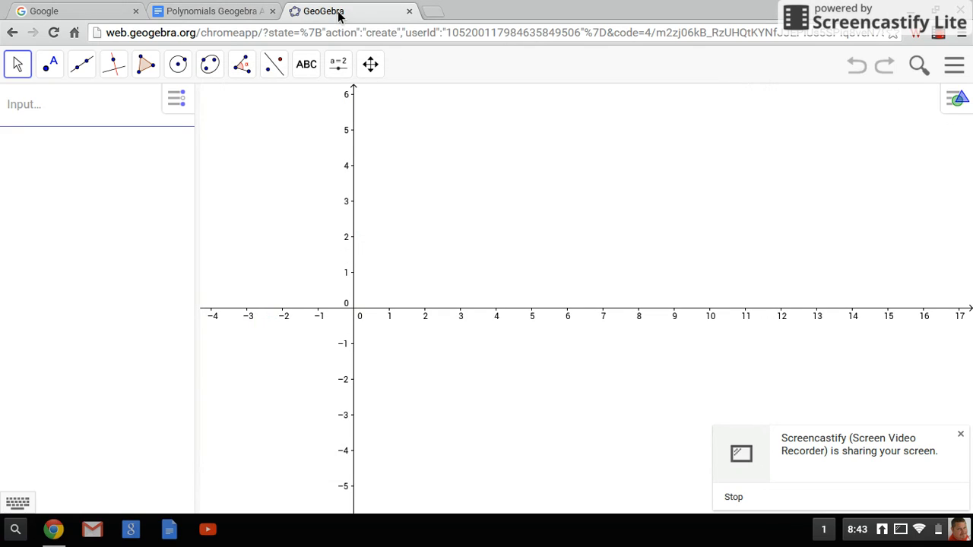
Sign in to GeoGebra with the school Google account and check the signed-in account entry
click(956, 67)
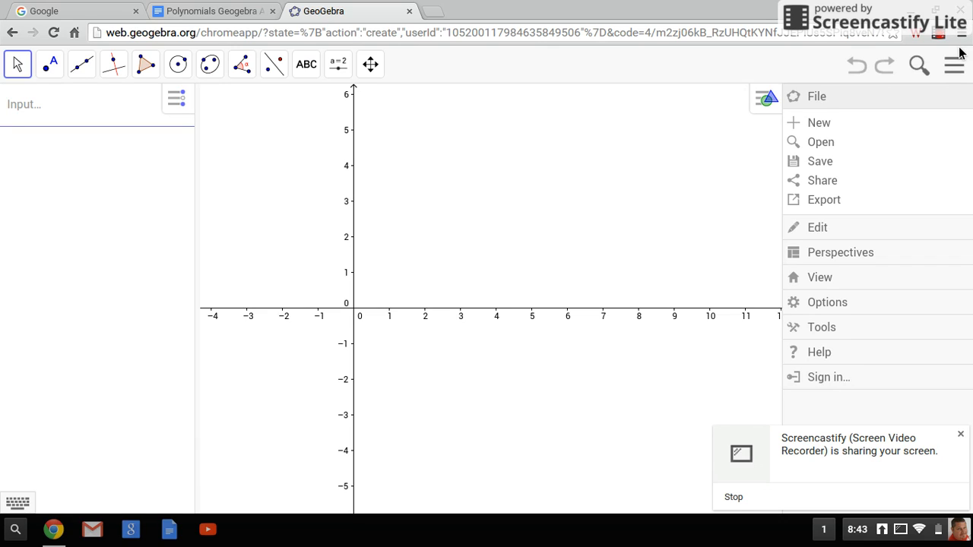
click(893, 385)
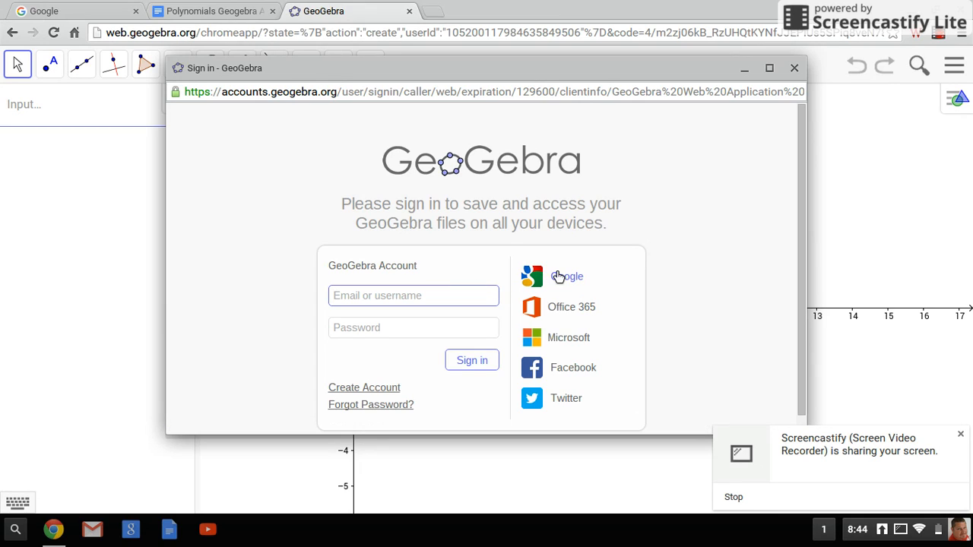
click(560, 275)
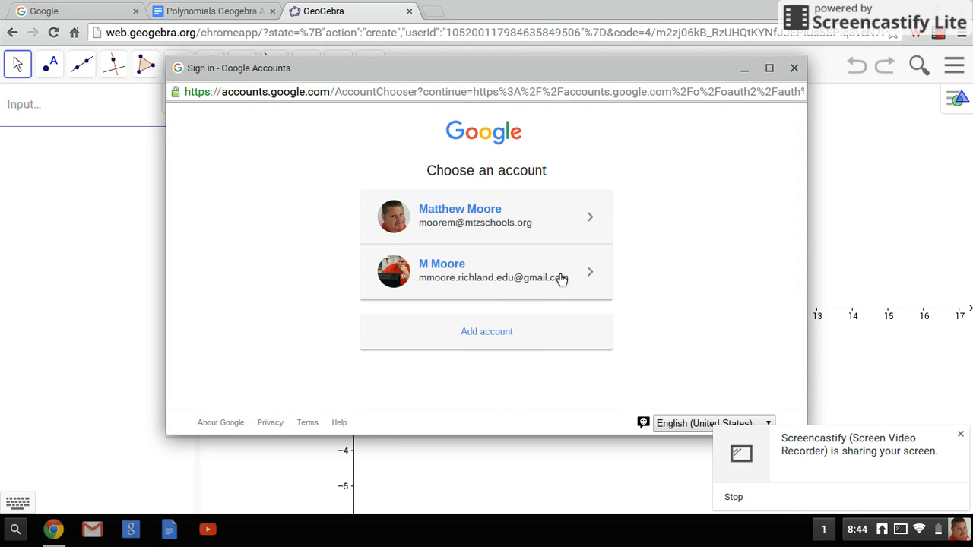
click(516, 223)
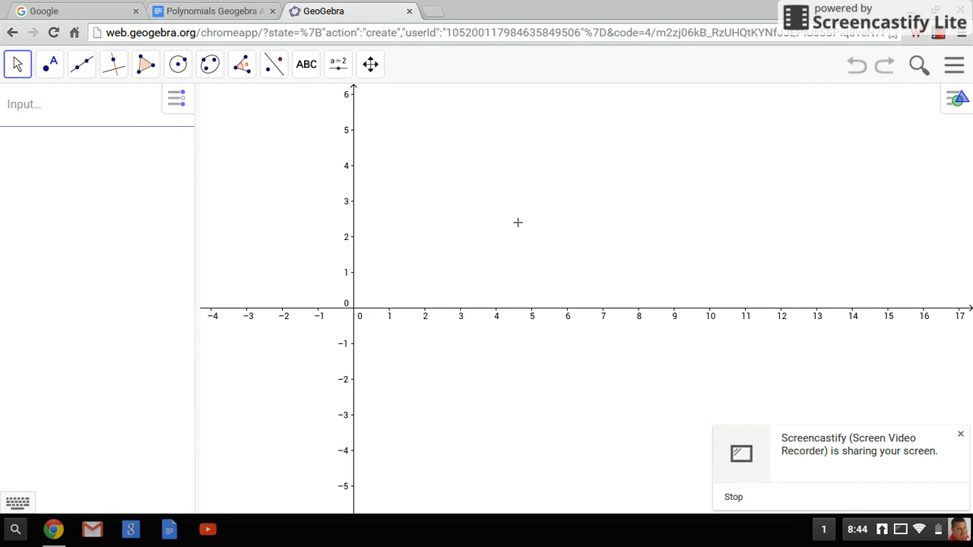
click(952, 72)
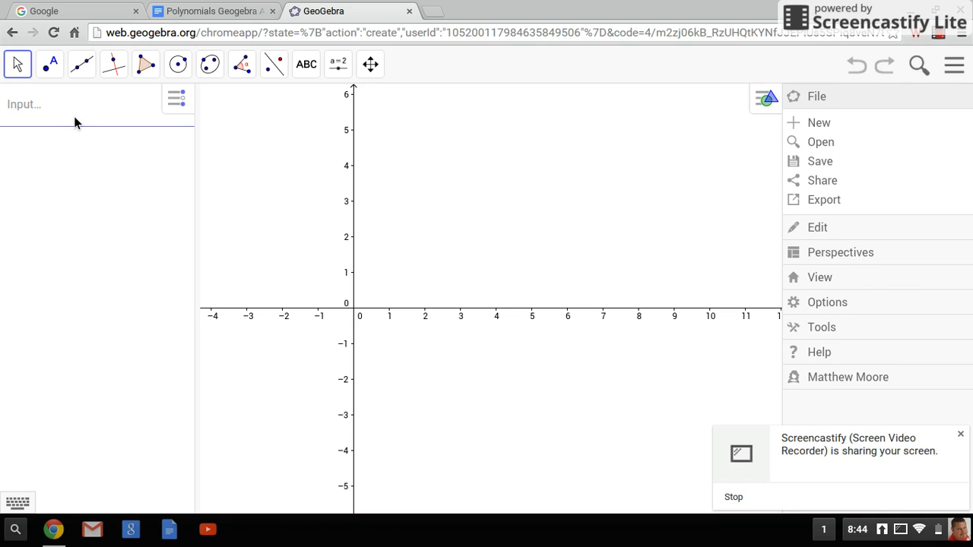
Graph the function x^2 + 2 using the on-screen math keyboard
click(53, 111)
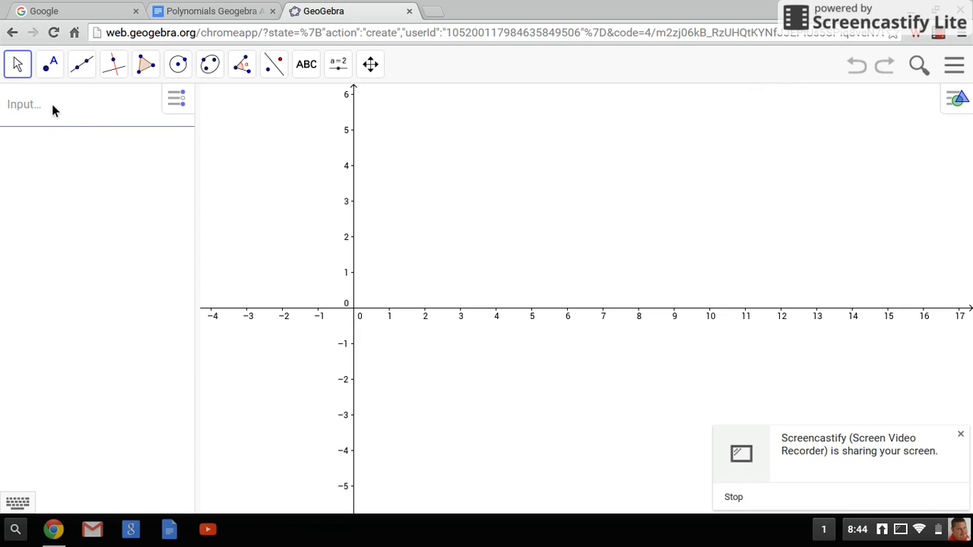
click(44, 108)
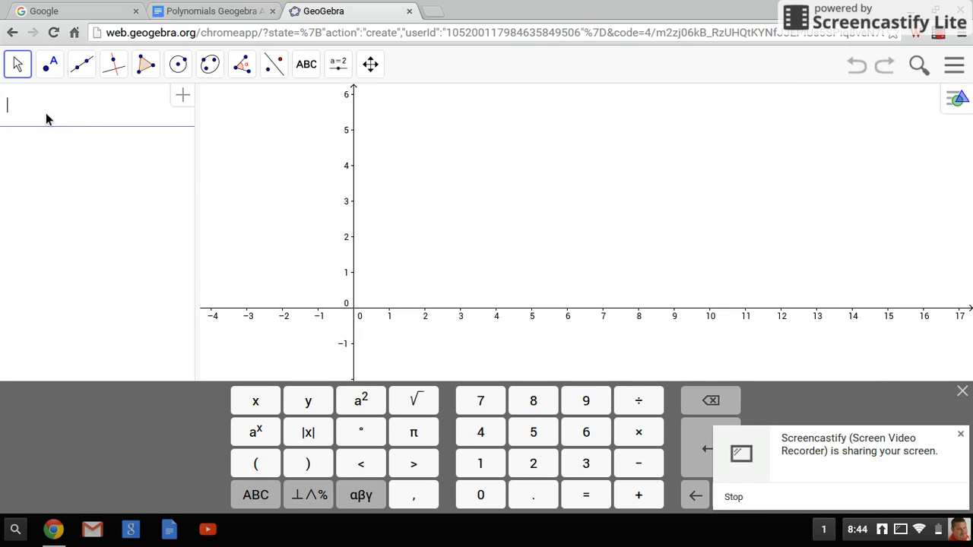
click(262, 400)
click(356, 412)
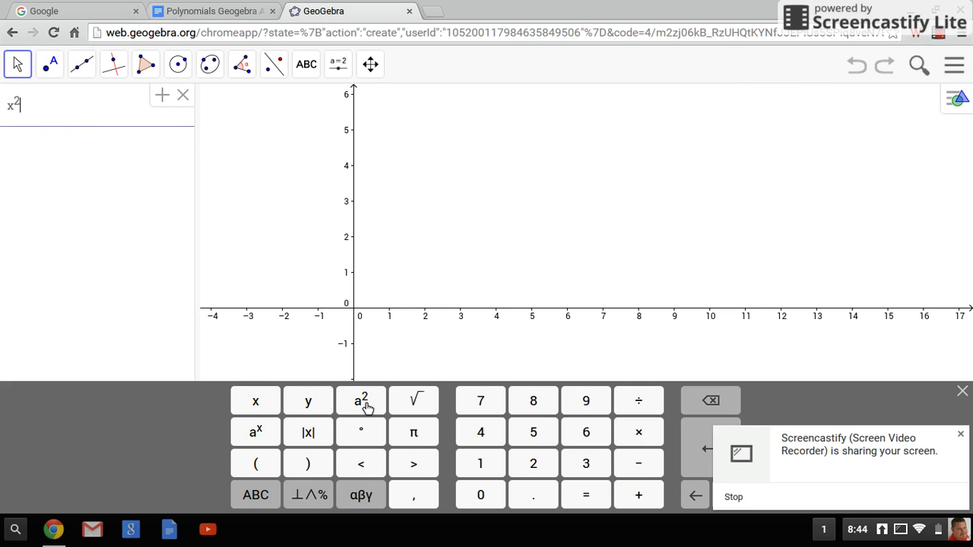
click(637, 494)
click(543, 465)
key(Return)
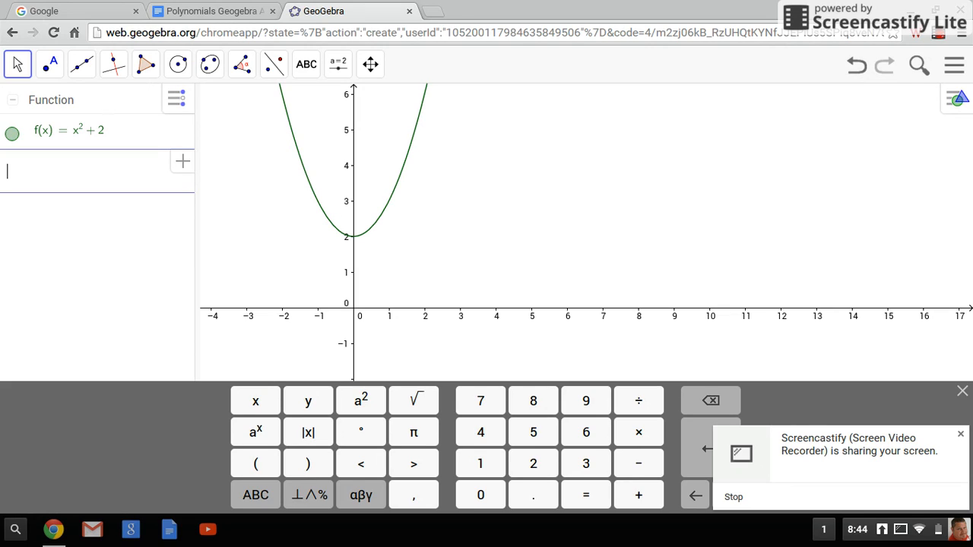
Graph a second function, x^4 + x - 2, and select it in the function list
text(x^4 + x - 2)
key(Return)
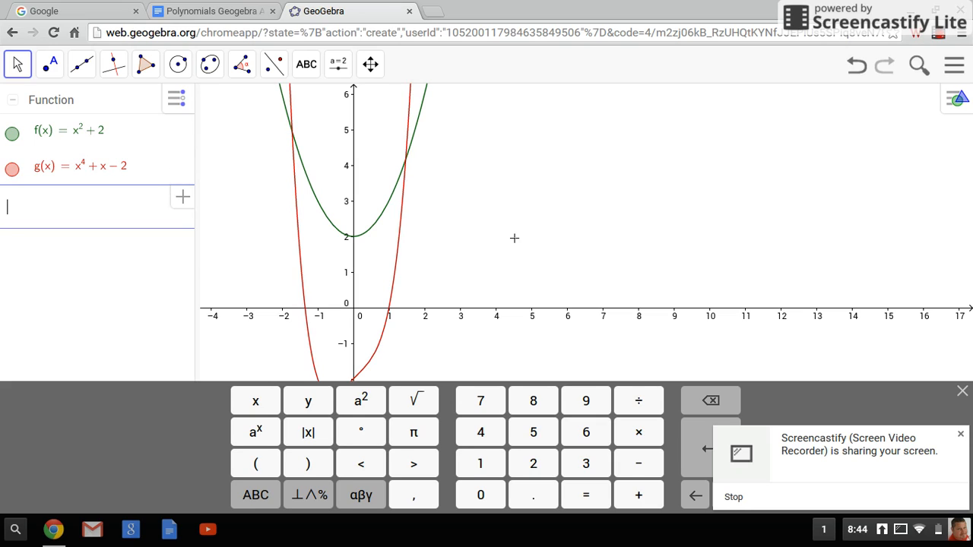
click(100, 168)
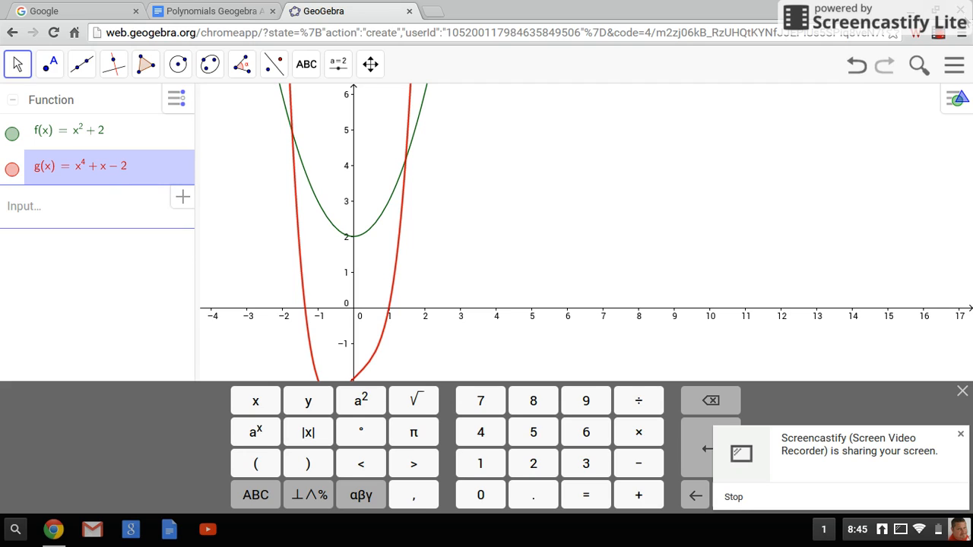
Save the graph online as Private, titled with the account username followed by "polynomial worksheet"
click(955, 67)
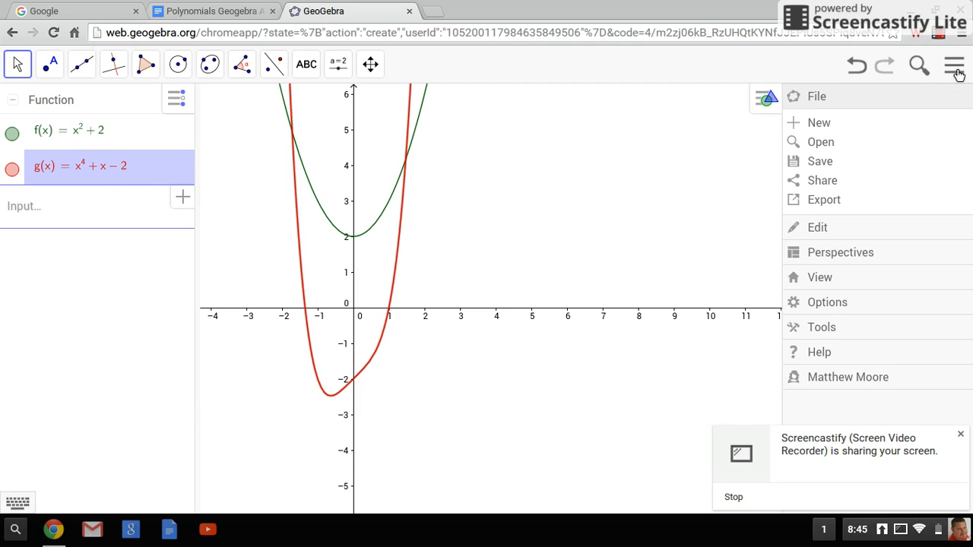
click(846, 162)
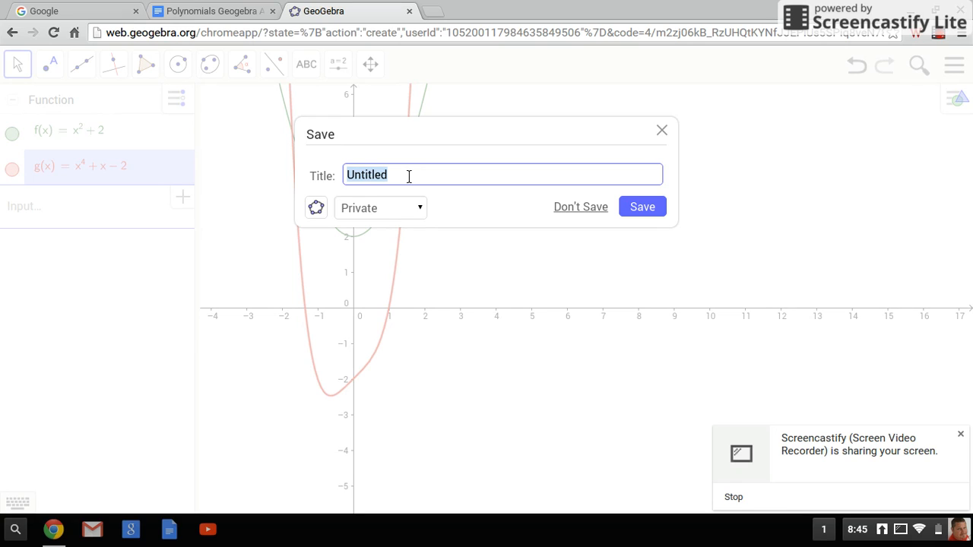
text(moo)
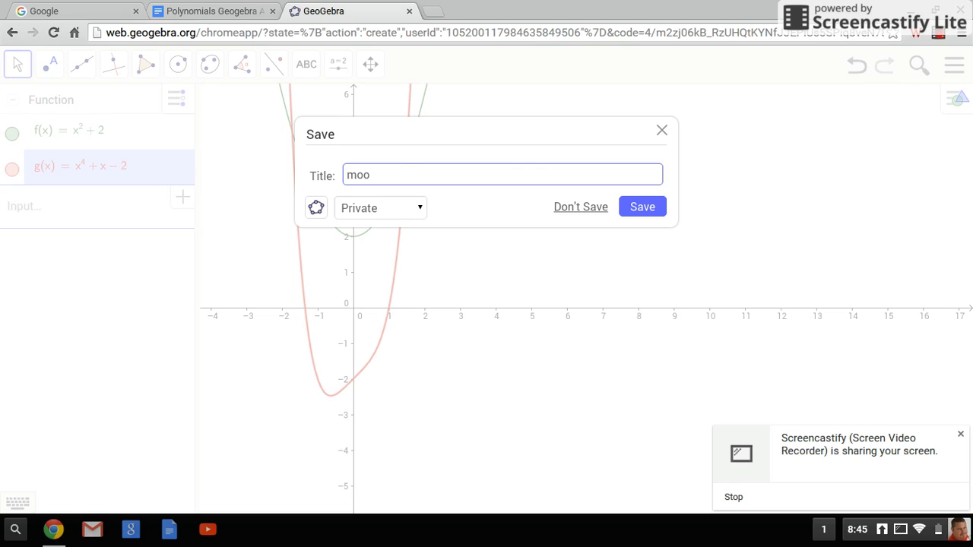
text(rem polynomial worksheet)
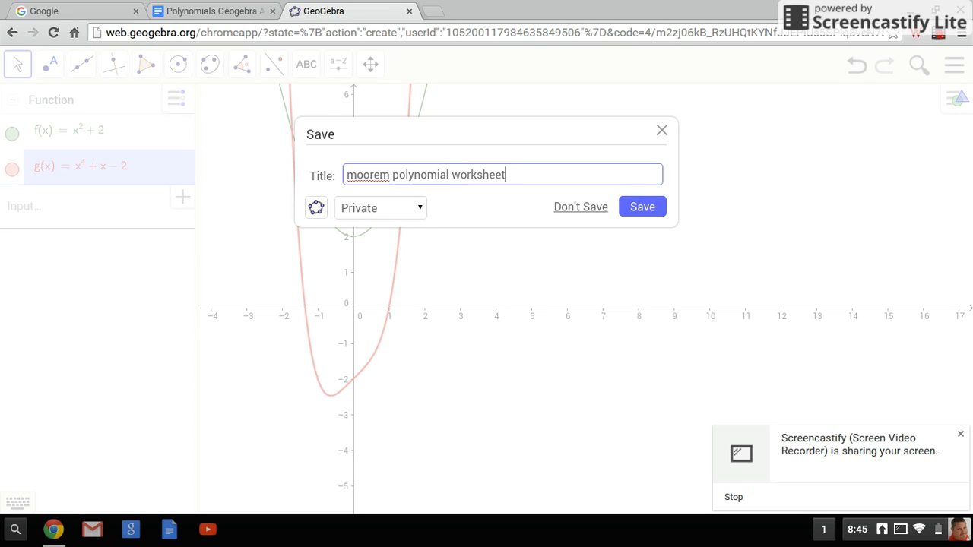
click(414, 209)
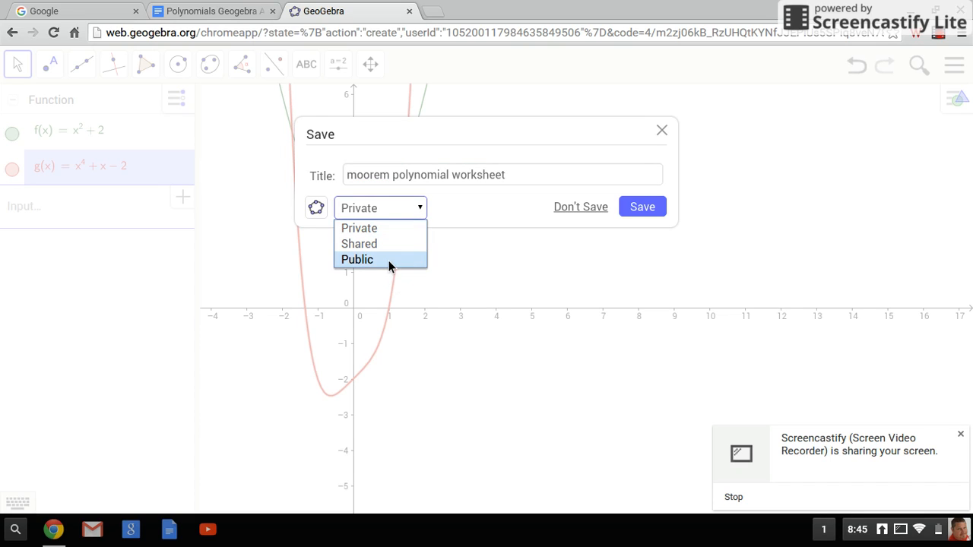
click(389, 262)
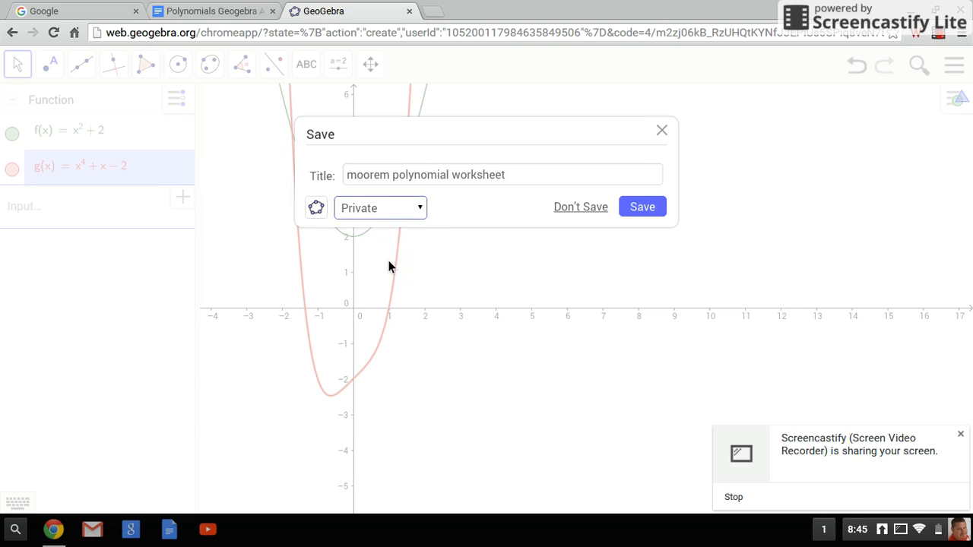
click(642, 207)
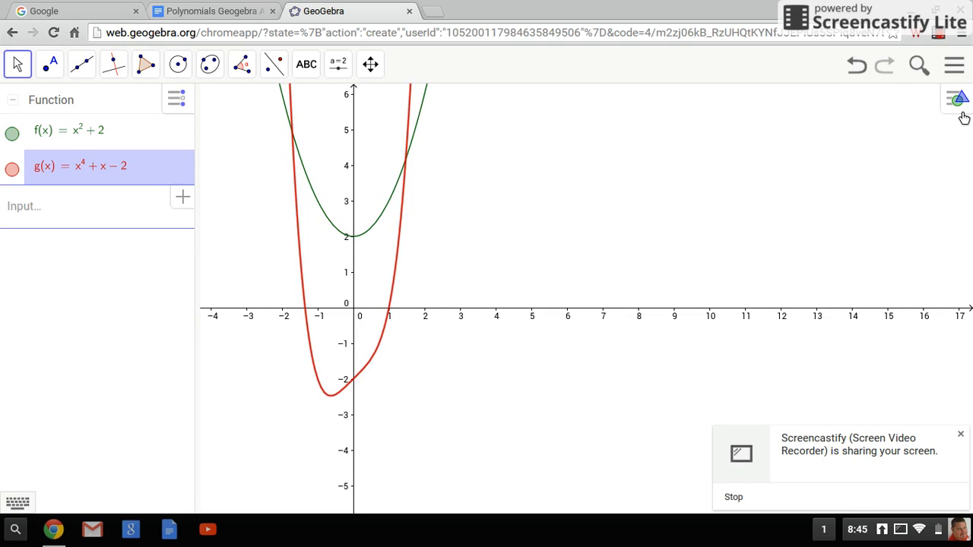
Export the worksheet as a ggb file under the suggested name and try to open the downloaded file
click(955, 69)
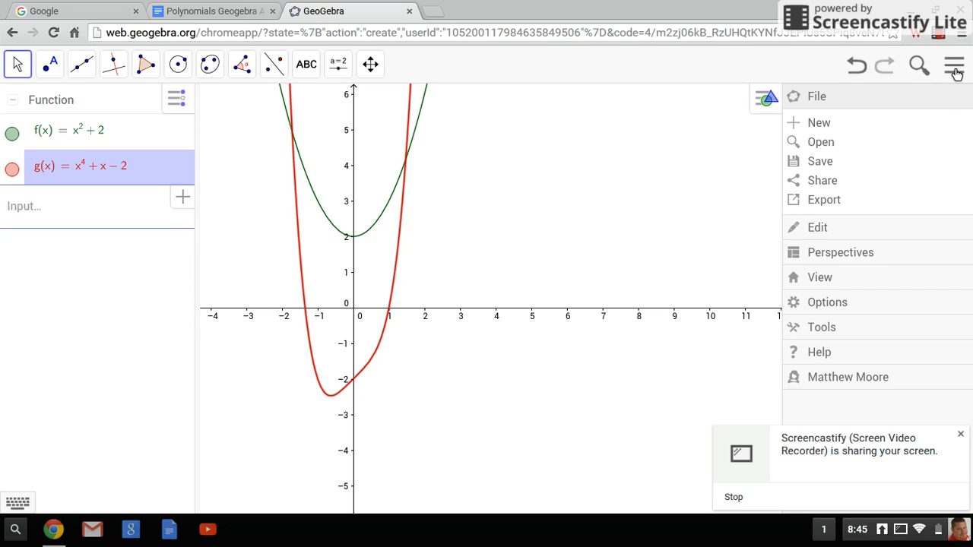
mouse_move(858, 204)
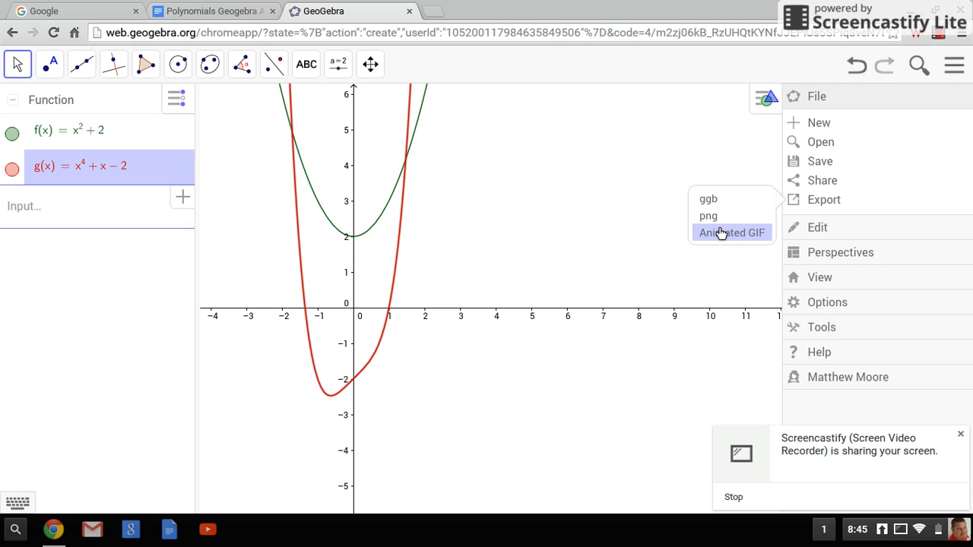
click(725, 202)
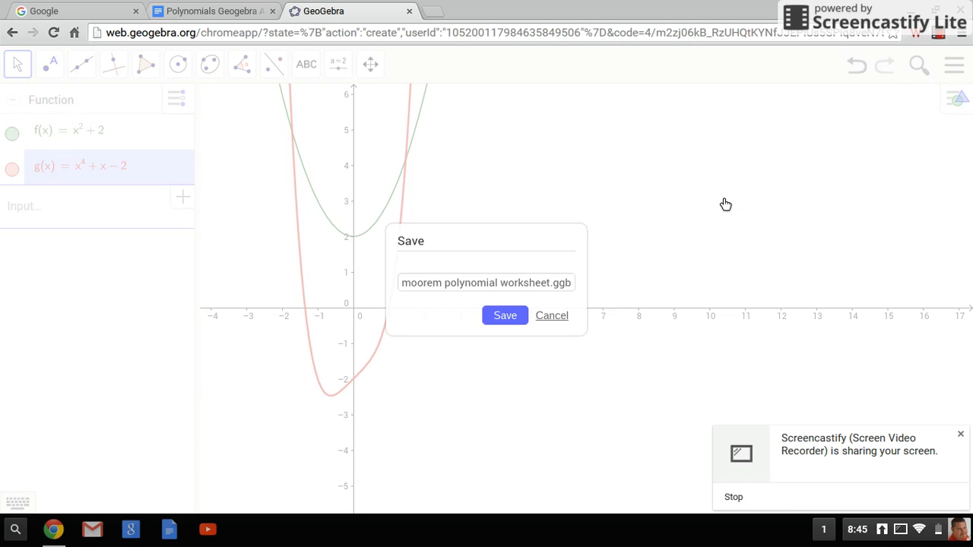
click(510, 318)
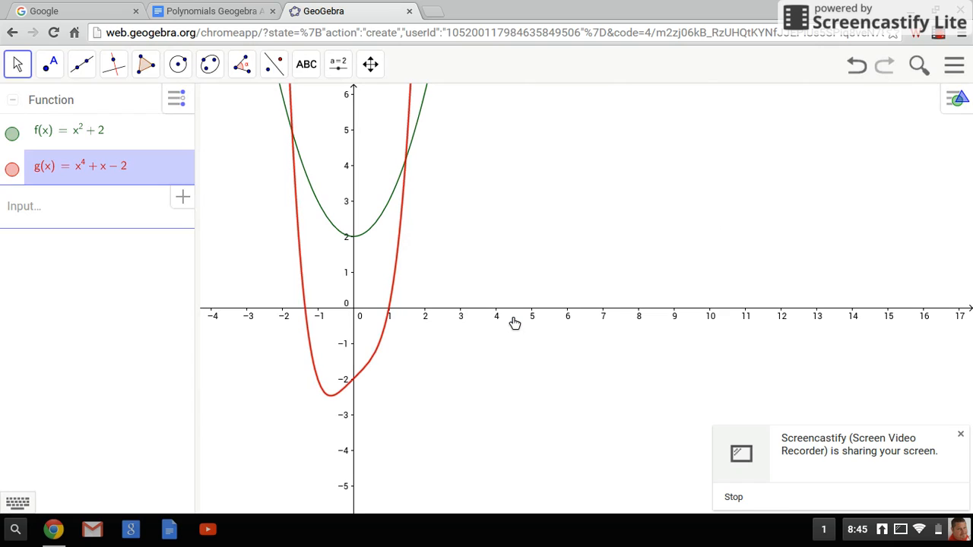
click(67, 497)
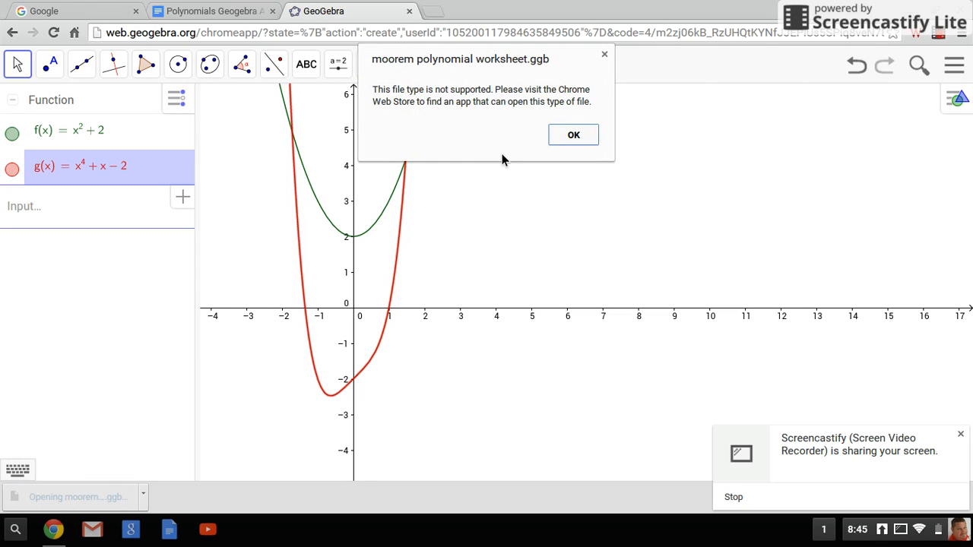
click(572, 137)
Switch to the Files app from the full list of apps to show the Downloads folder
click(15, 529)
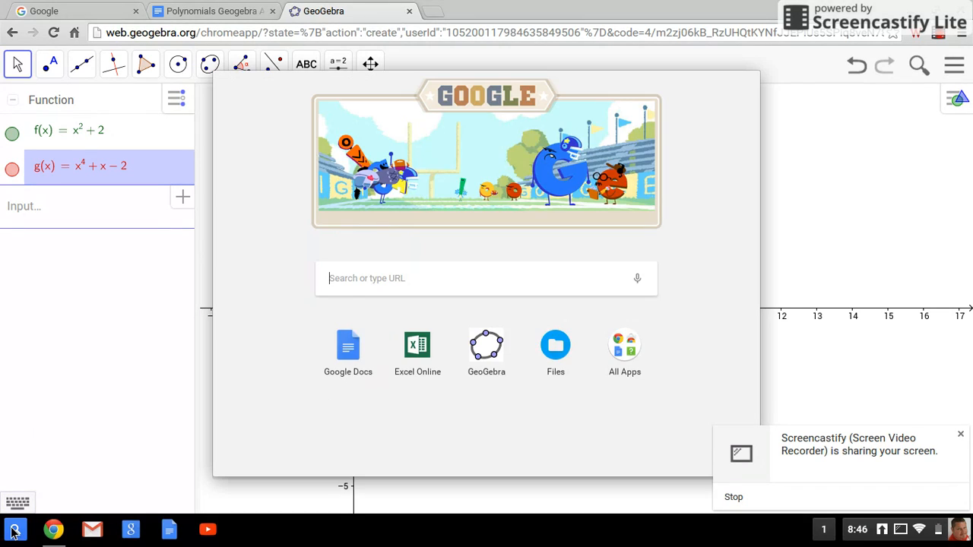
click(632, 349)
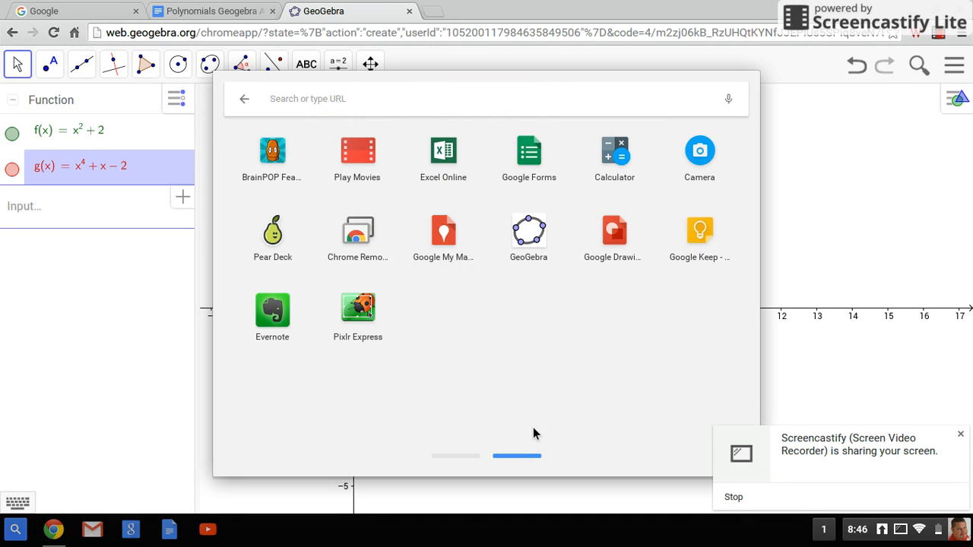
click(448, 457)
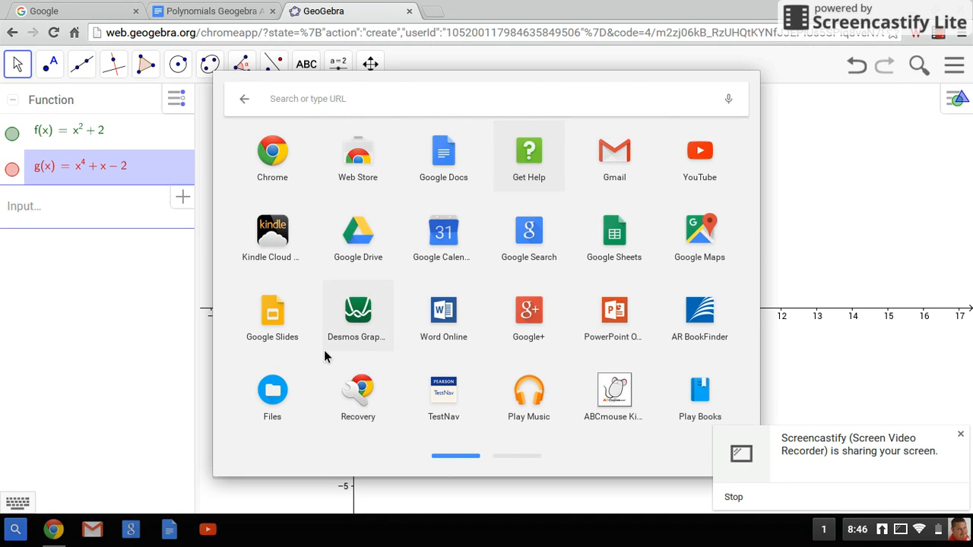
click(277, 387)
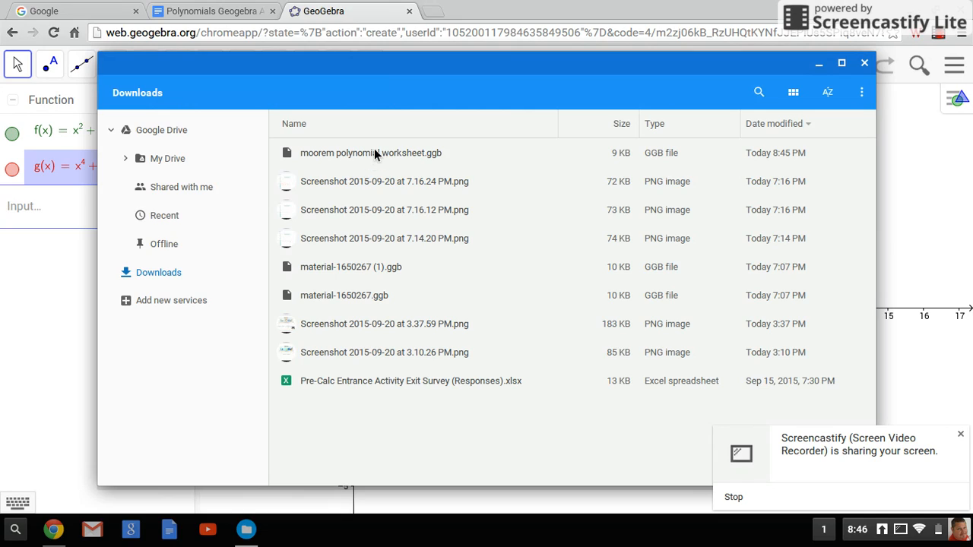
Copy the exported polynomial worksheet ggb file from Downloads to My Drive, look through My Drive's files, and return to Downloads
click(374, 153)
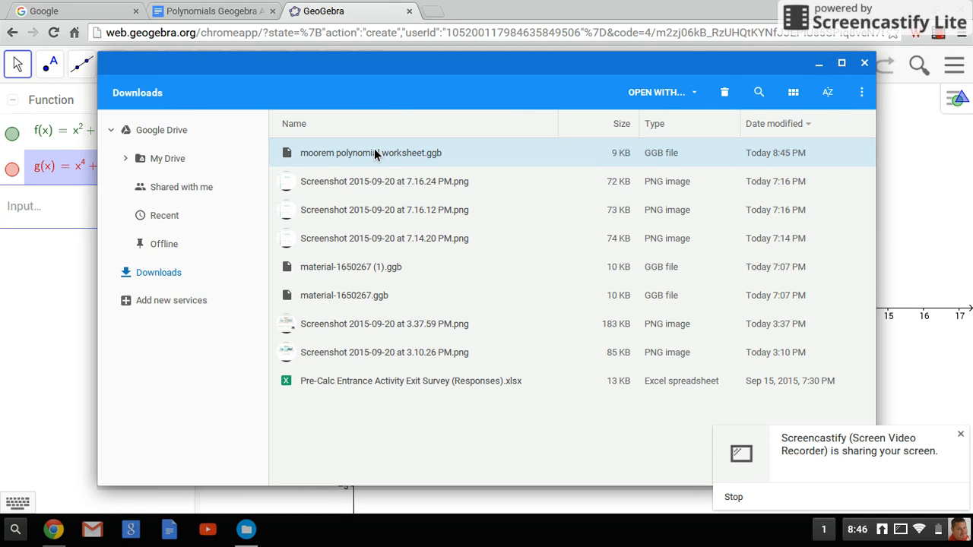
drag(374, 152, 161, 158)
click(166, 163)
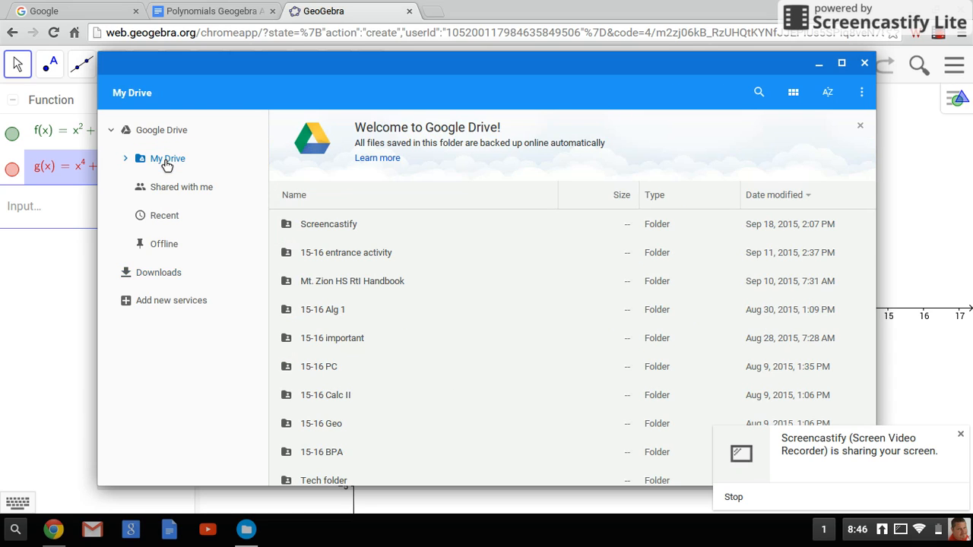
scroll(526, 320, down, 10)
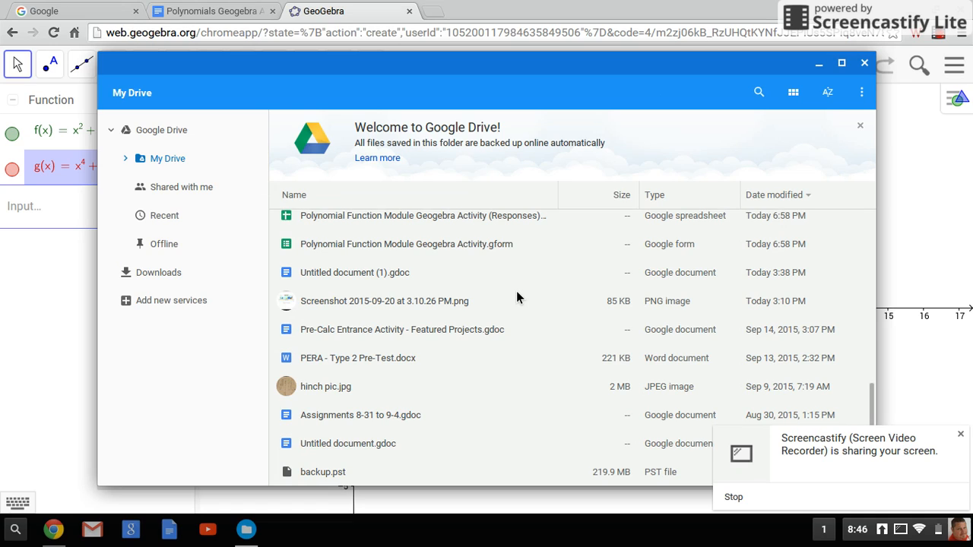
scroll(516, 291, up, 10)
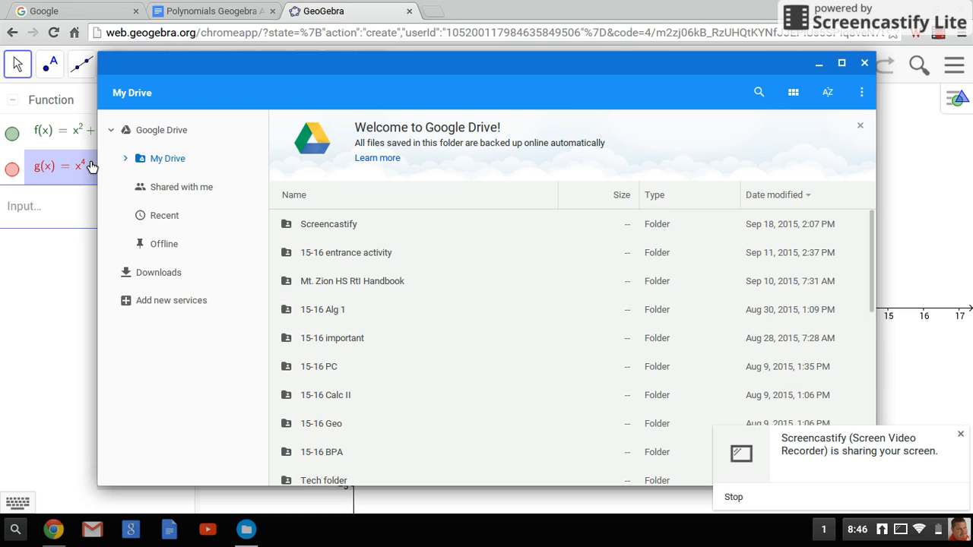
click(158, 279)
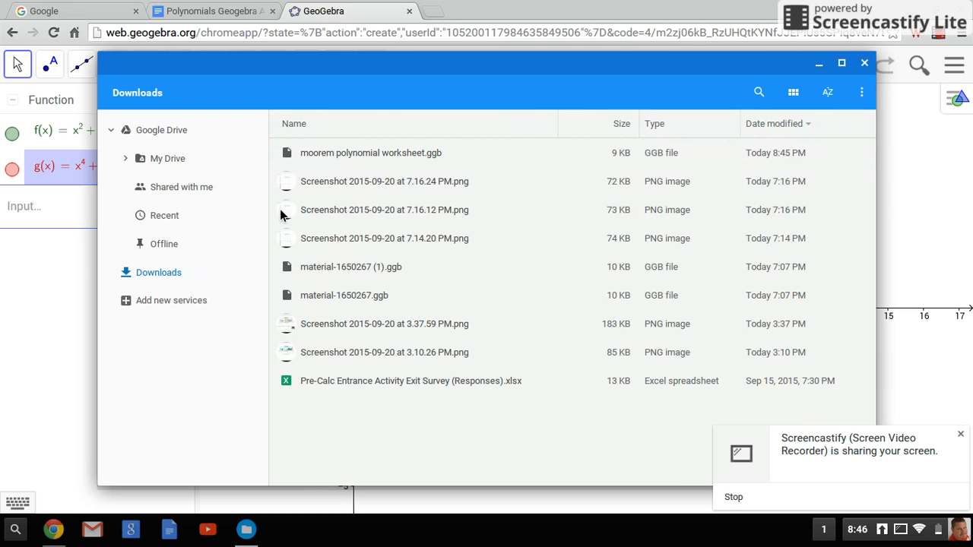
Copy the polynomial worksheet ggb file from Downloads to My Drive once more and close the Files window
drag(359, 145, 157, 163)
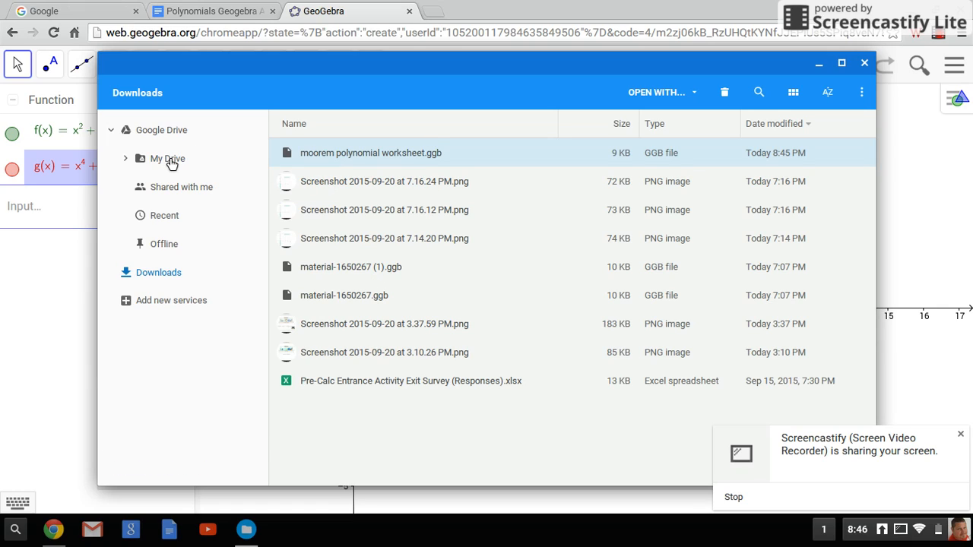
click(865, 63)
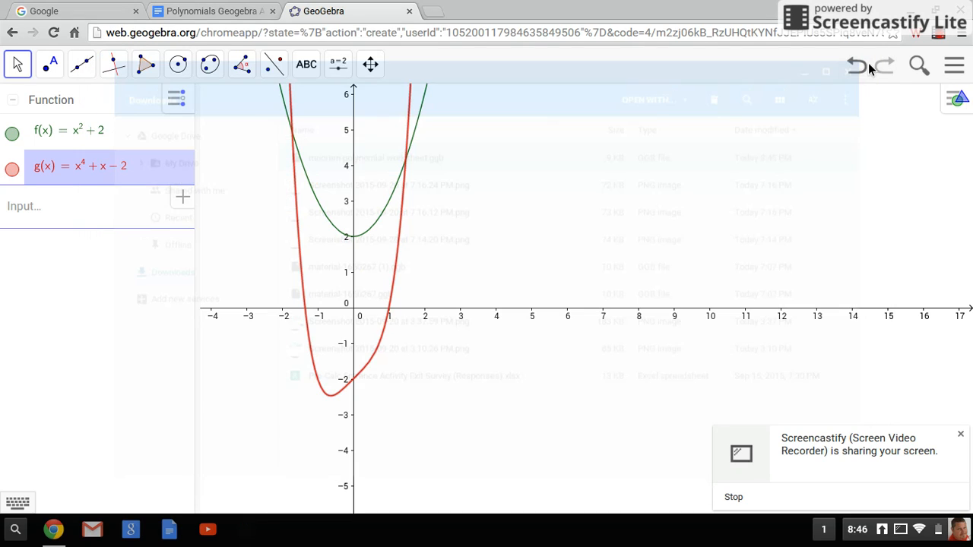
Try to share the worksheet and set the browser to always allow pop-ups from web.geogebra.org
click(954, 74)
click(874, 183)
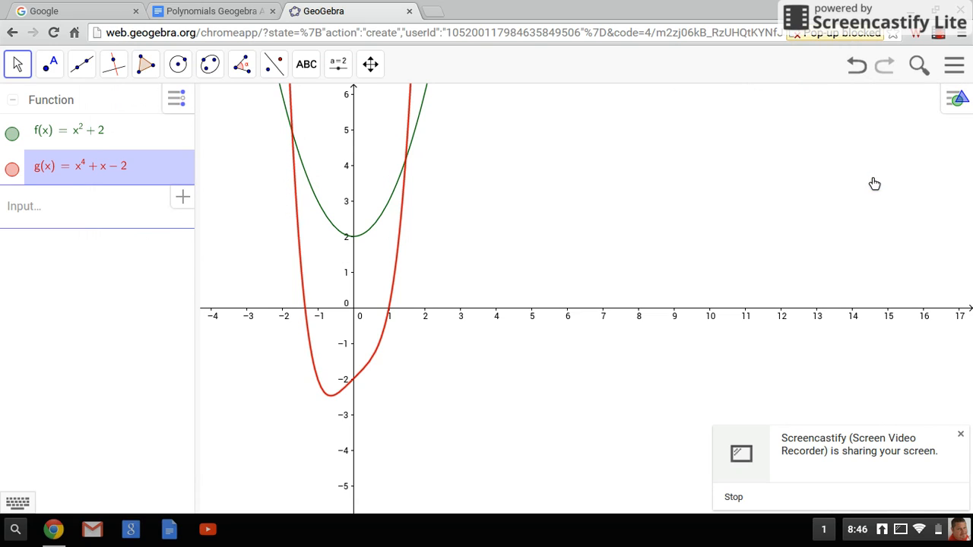
click(815, 32)
click(660, 95)
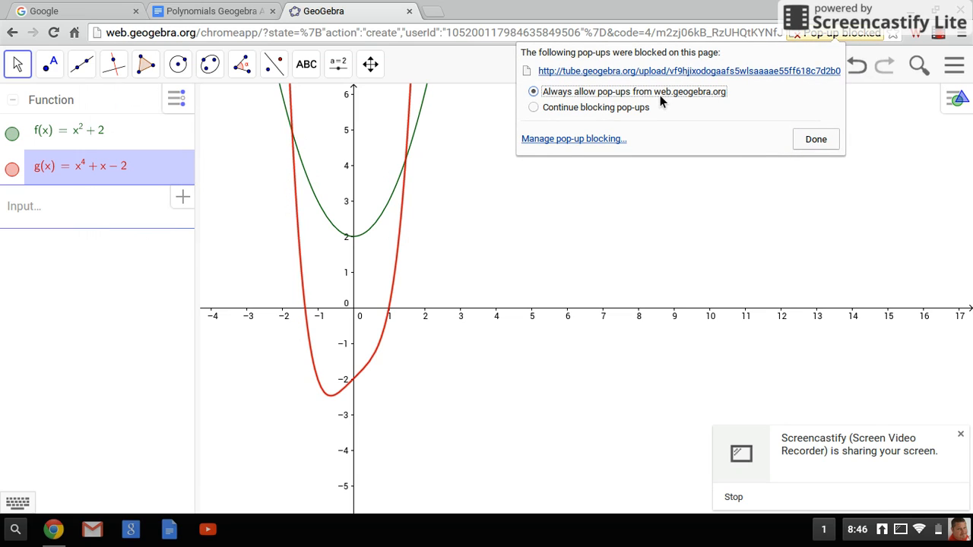
click(821, 152)
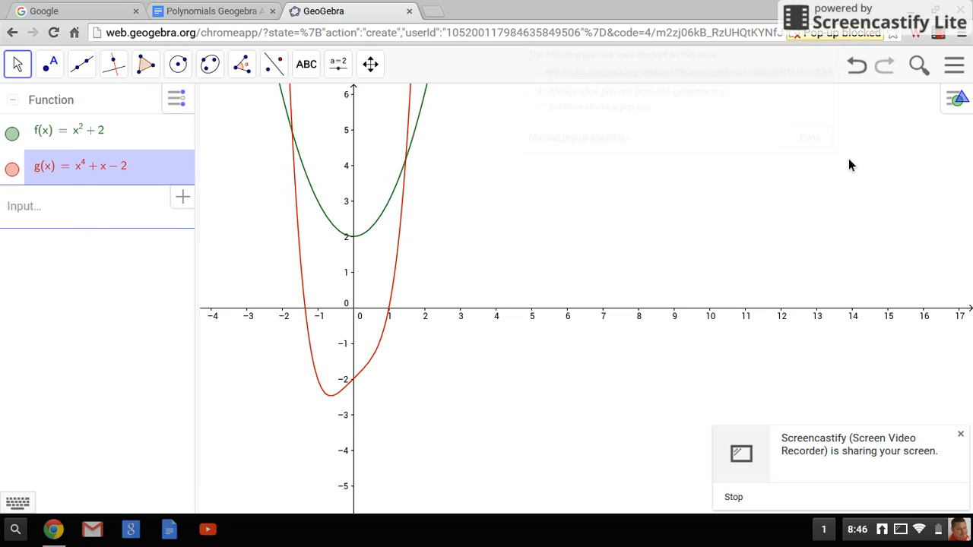
click(877, 38)
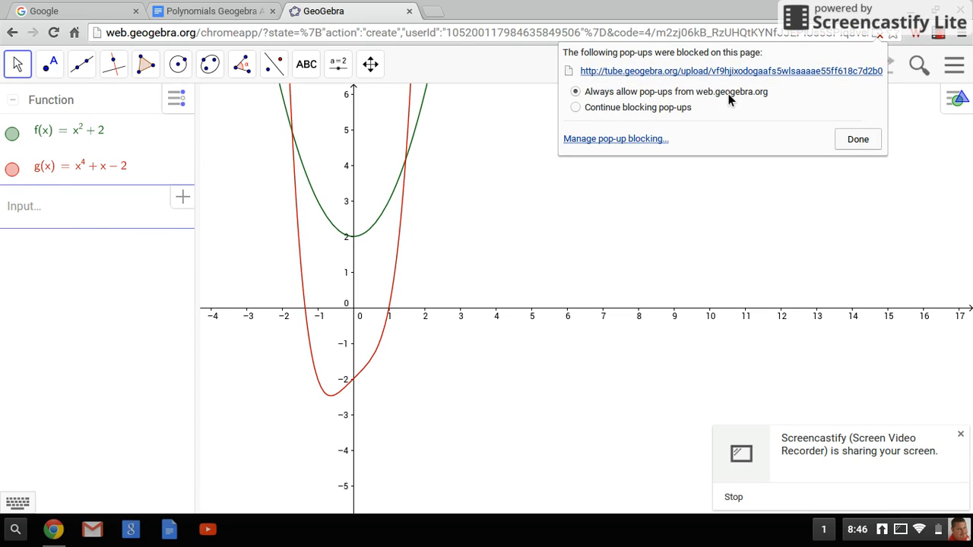
click(852, 137)
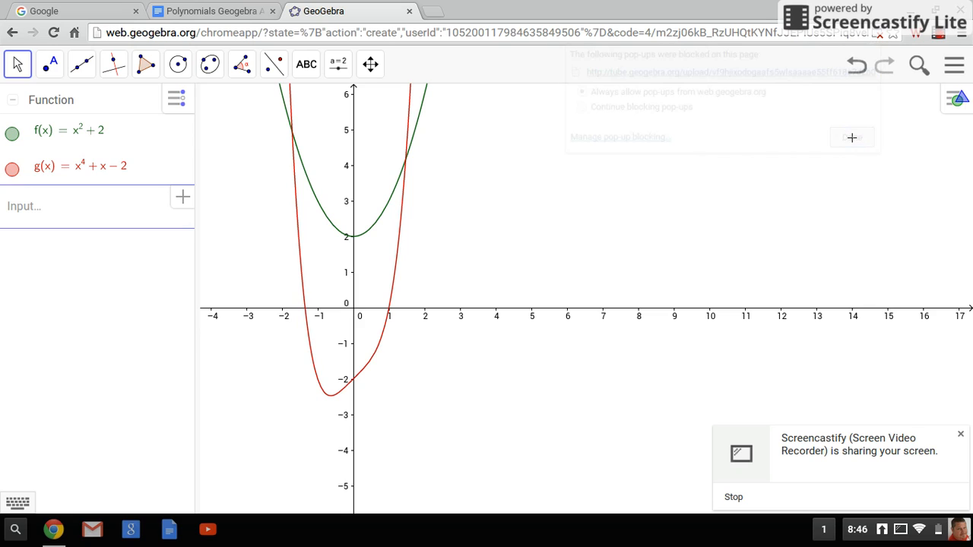
Share the worksheet again, examine the upload page's student information and question fields, and close the page without publishing
click(954, 70)
click(870, 166)
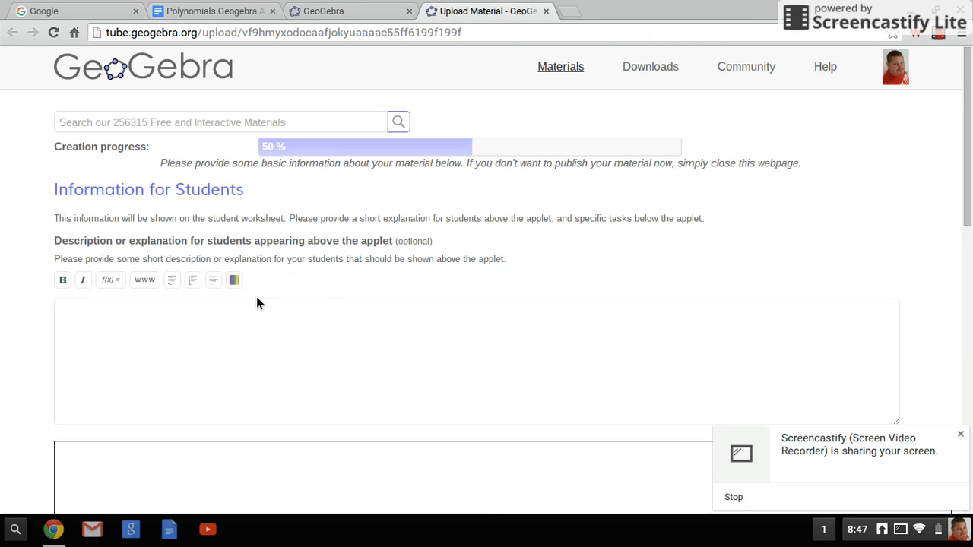
scroll(256, 303, down, 10)
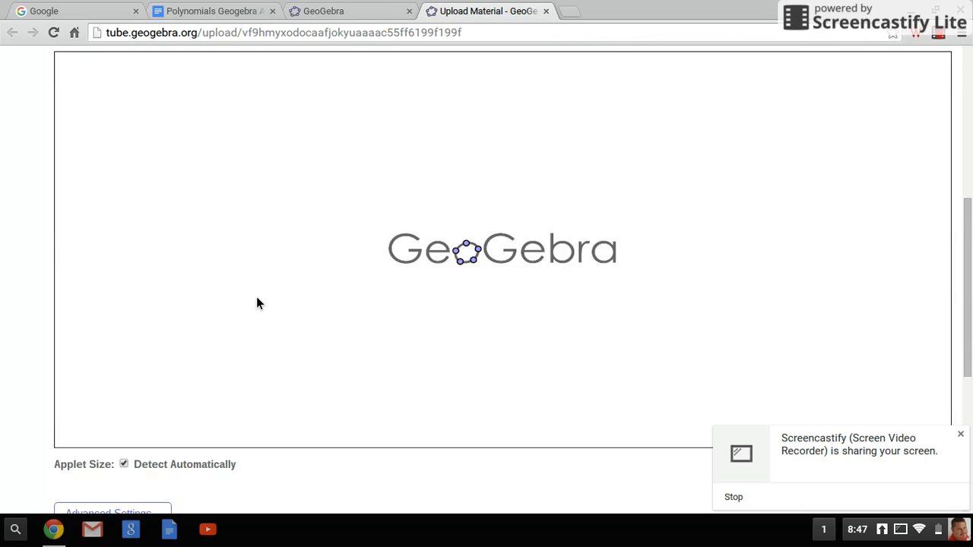
scroll(256, 303, down, 7)
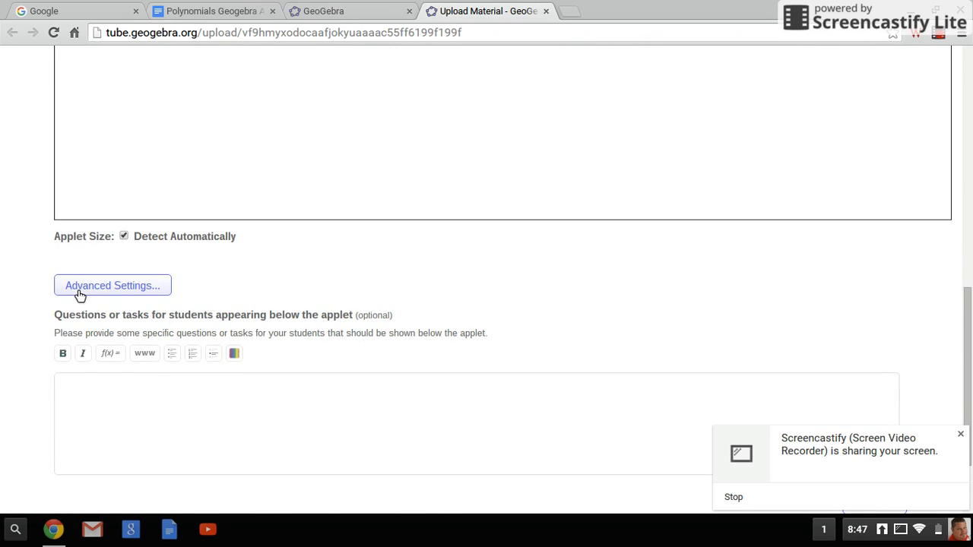
scroll(421, 379, down, 3)
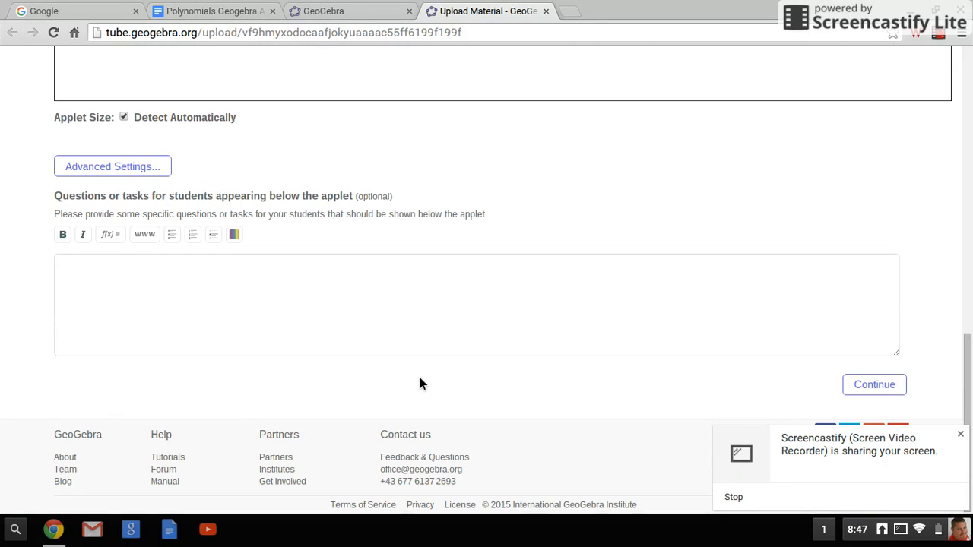
scroll(420, 378, up, 10)
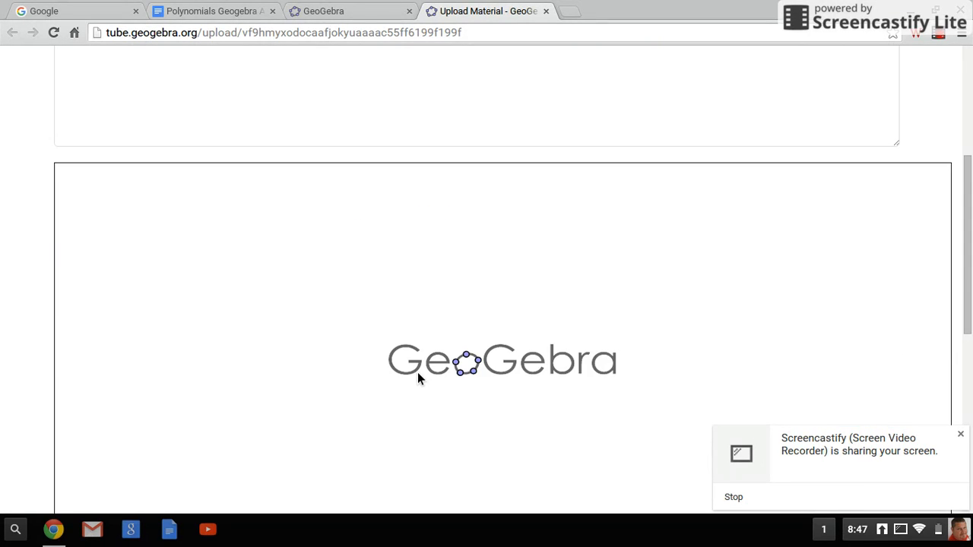
click(962, 36)
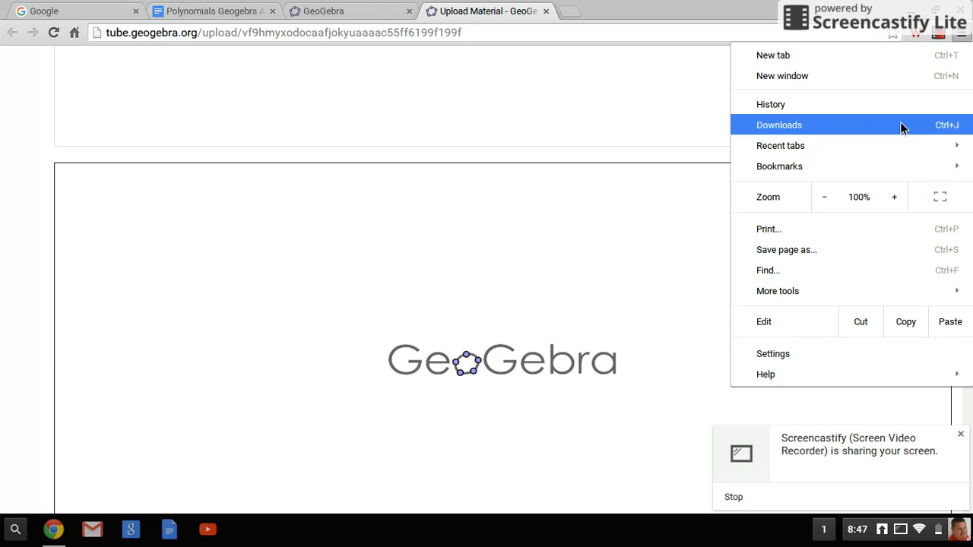
click(627, 113)
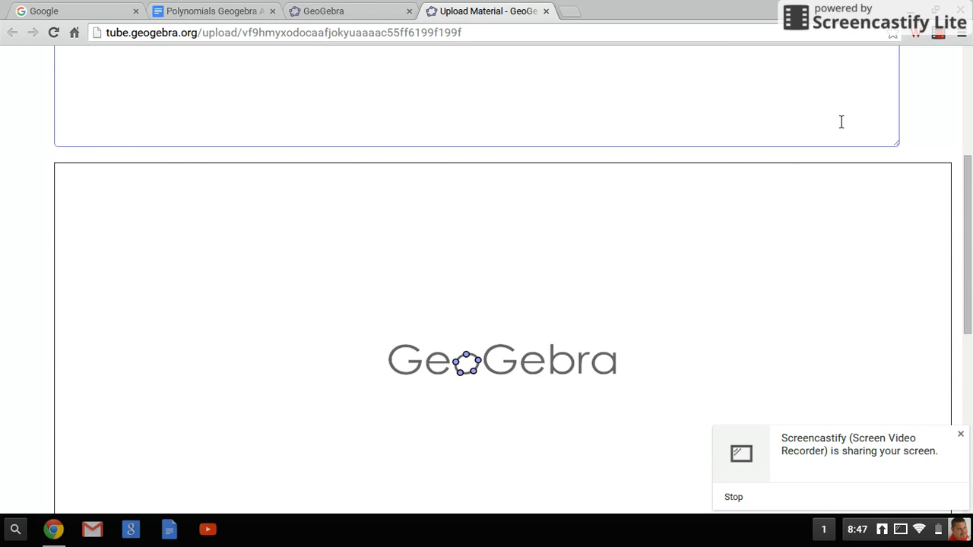
scroll(841, 120, up, 4)
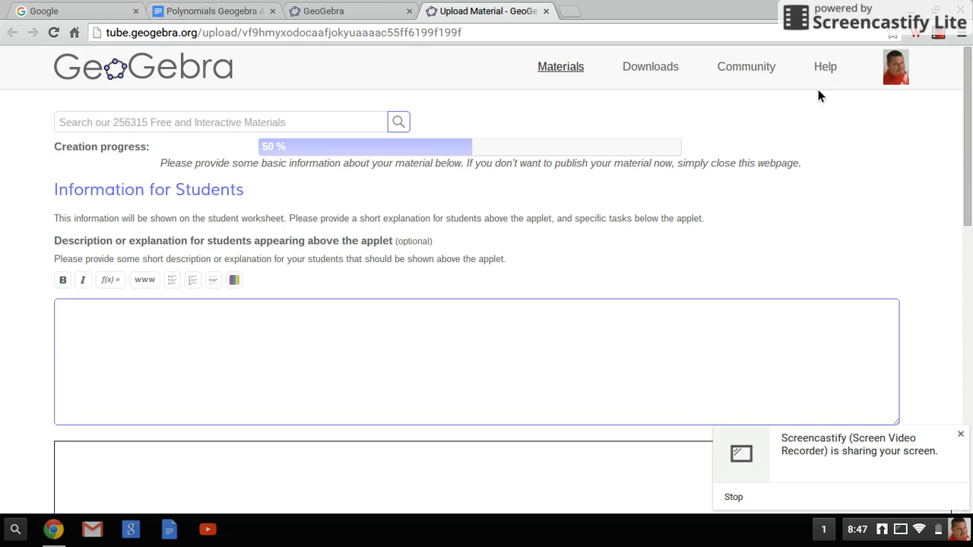
click(546, 11)
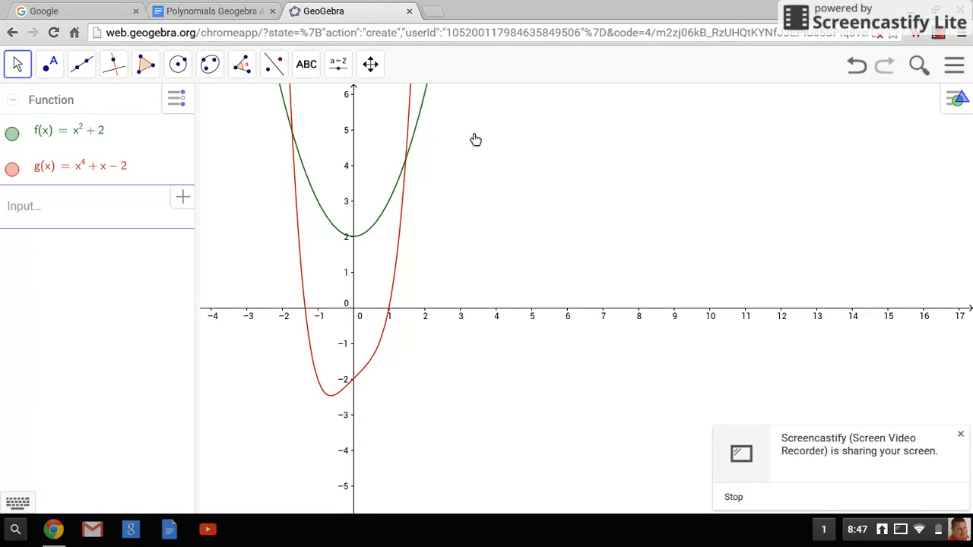
Add a text with the teacher's name to the graph, to the right of the curves near y = 5, and select it
click(308, 67)
click(313, 93)
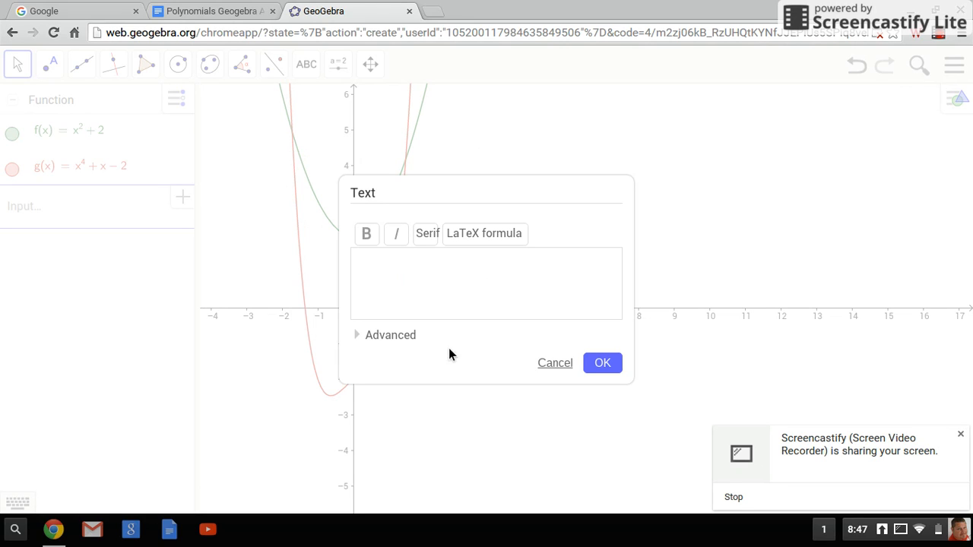
text(Mr. Moore)
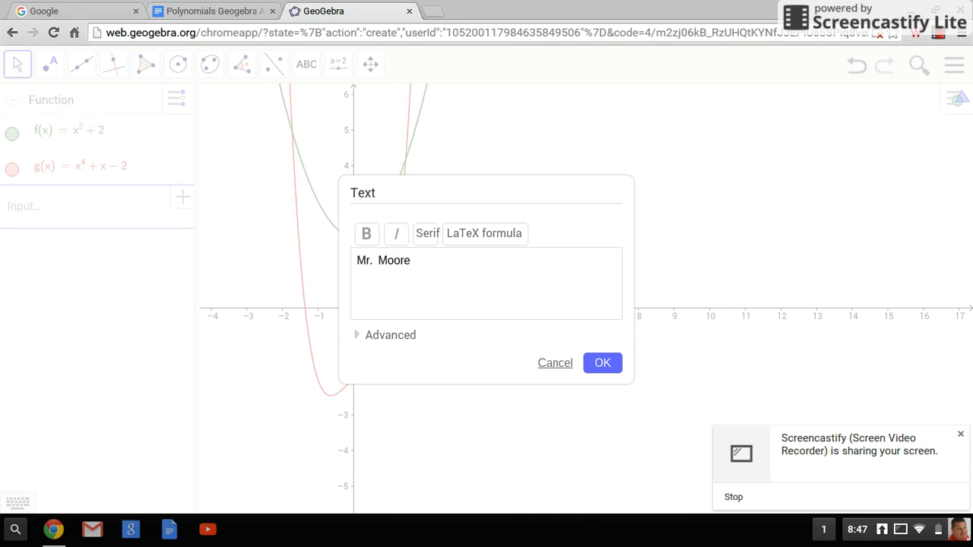
click(602, 365)
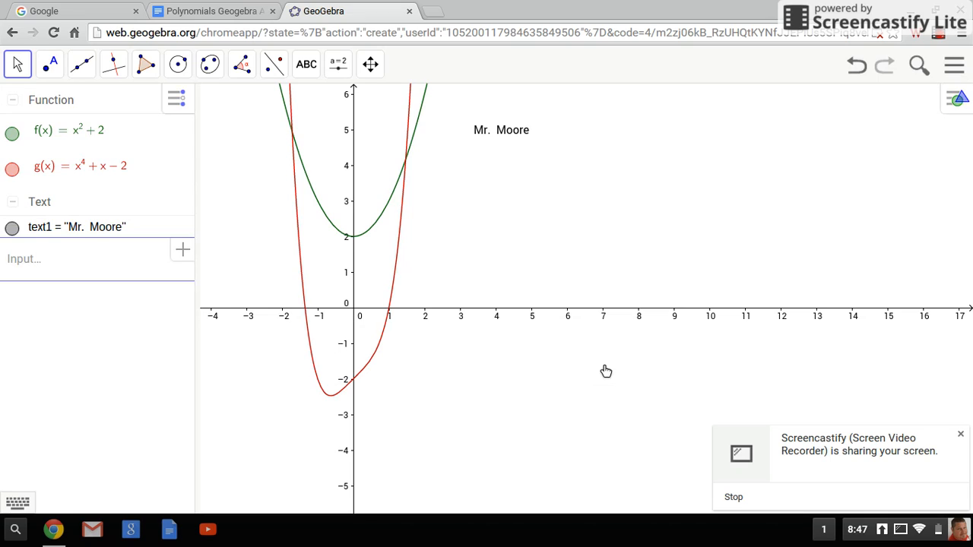
click(462, 129)
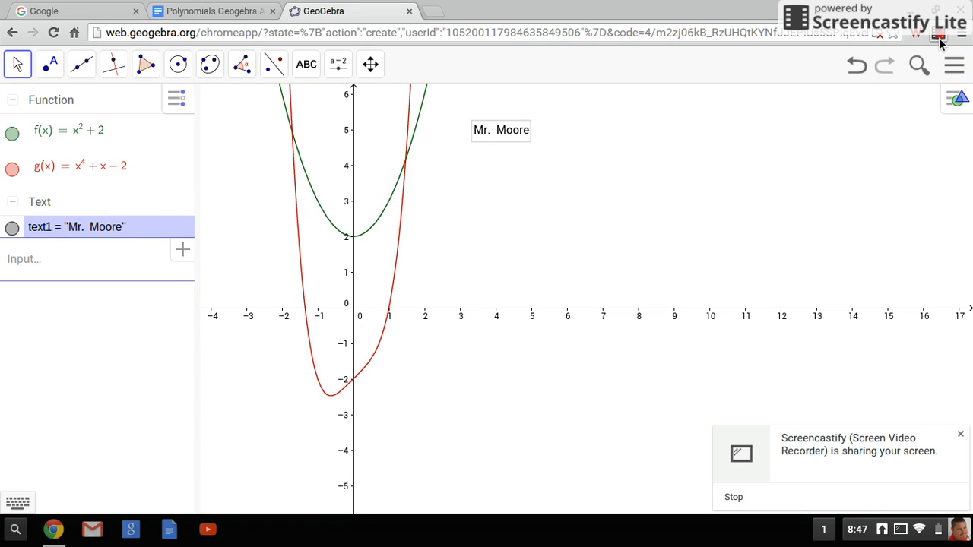
Show the file commands for the labelled worksheet
click(948, 66)
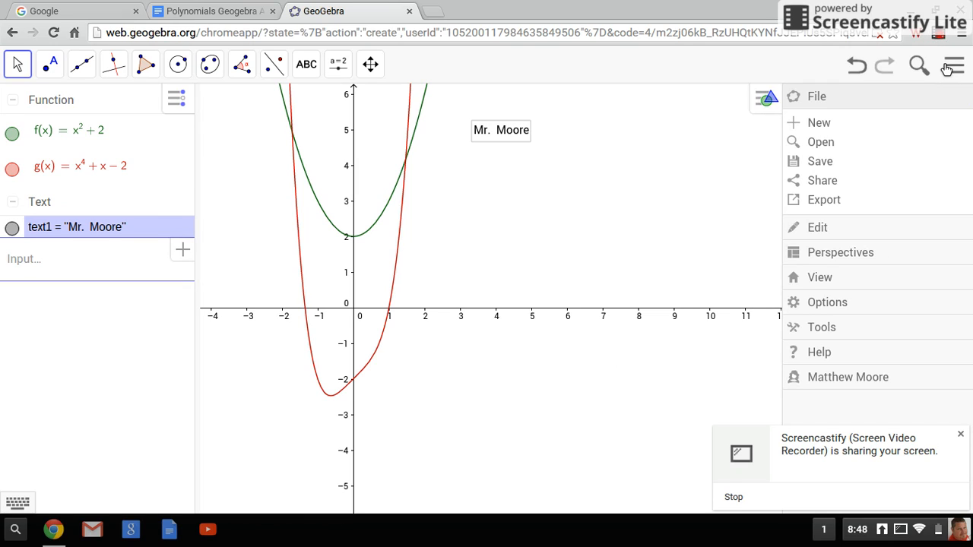